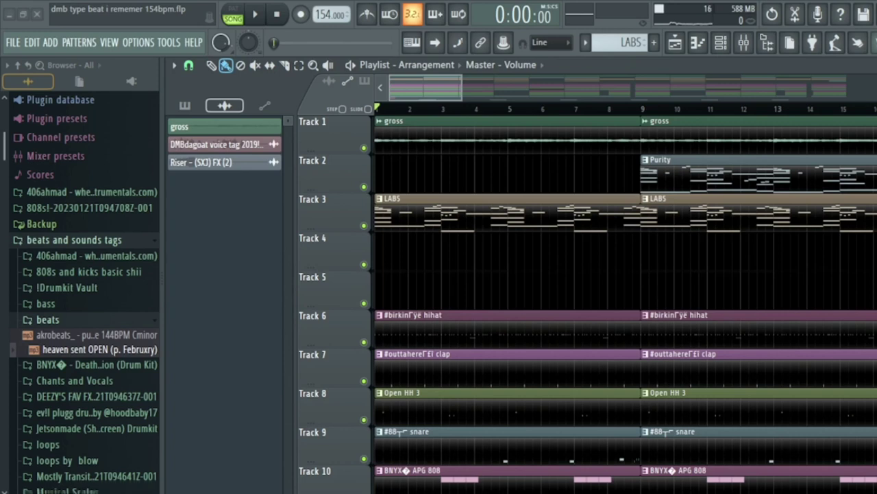
Solo Track 1 with the gross clip, listen to it from the start, and restore the other tracks
{"action": "right_click", "coordinate": [364, 149]}
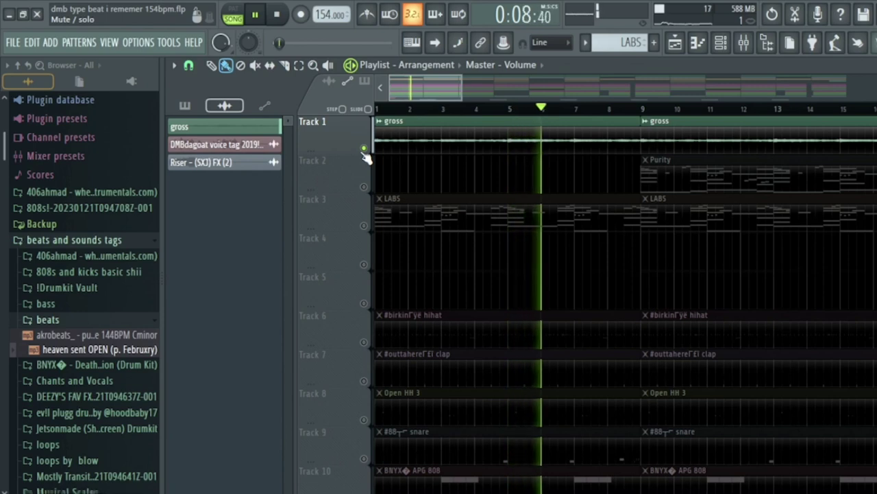
{"action": "key", "text": "space"}
{"action": "right_click", "coordinate": [364, 151]}
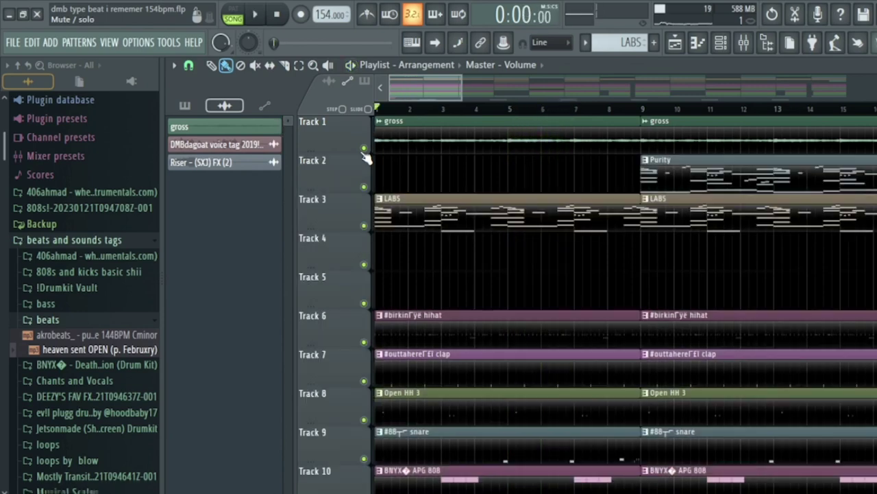
Audition the LABS track alone and together with the Purity track, examining each pattern's notes in the piano roll
{"action": "right_click", "coordinate": [364, 225]}
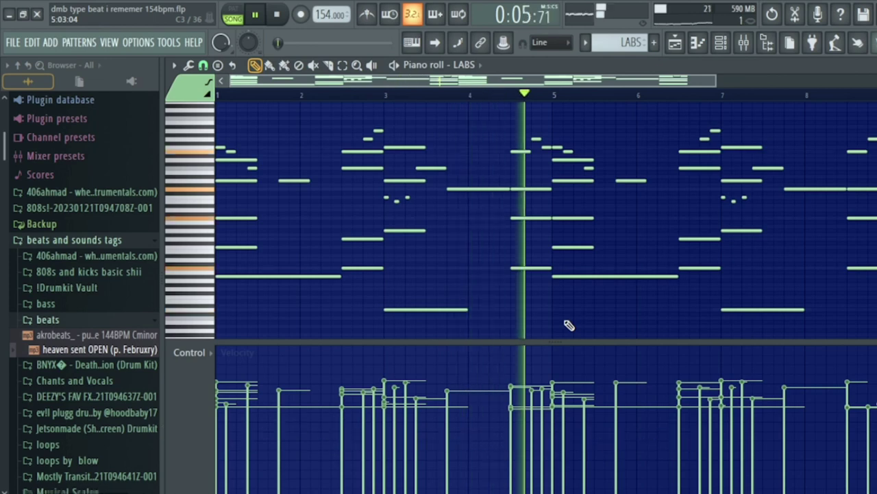
{"action": "key", "text": "space"}
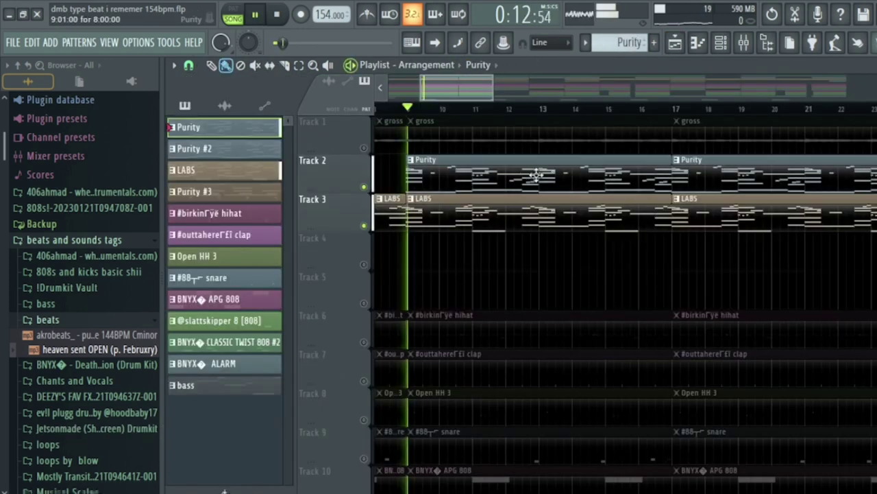
{"action": "left_click", "coordinate": [710, 42]}
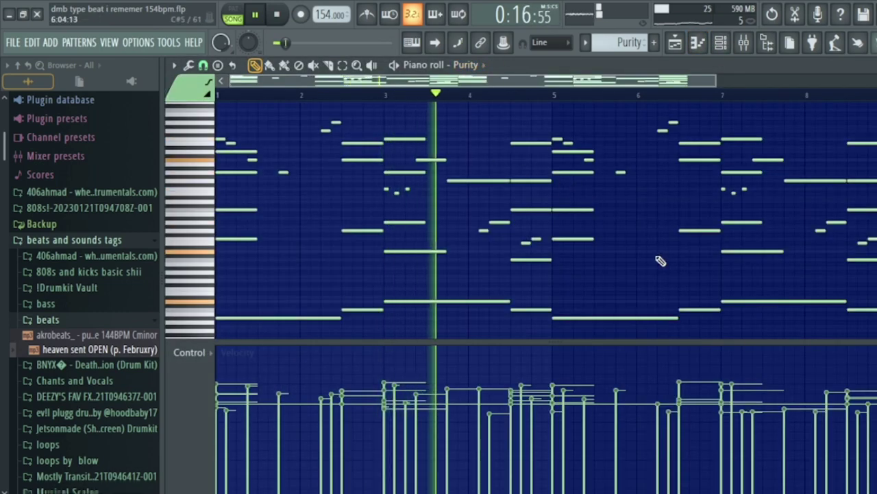
{"action": "left_click", "coordinate": [726, 39]}
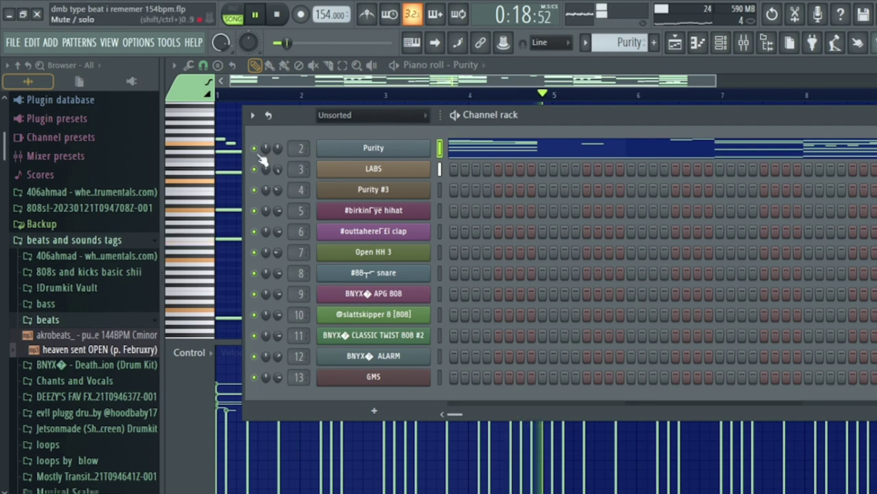
{"action": "left_click", "coordinate": [728, 49]}
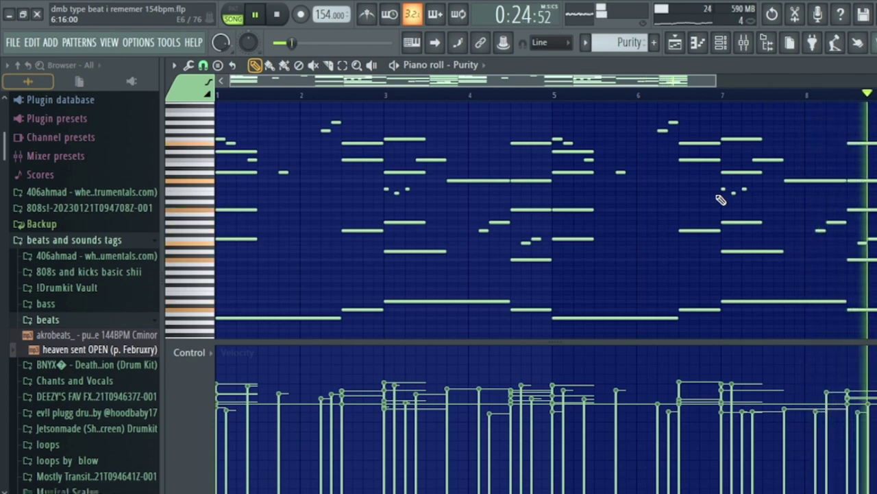
{"action": "key", "text": "space"}
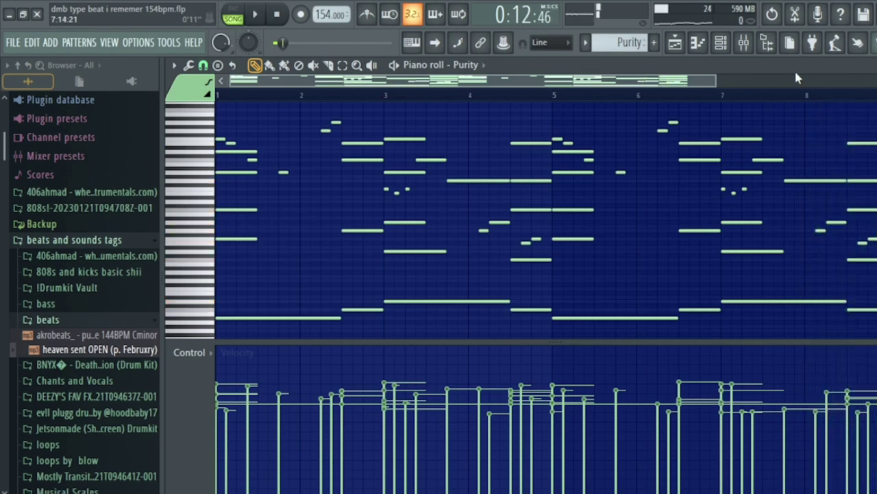
{"action": "left_click", "coordinate": [677, 44]}
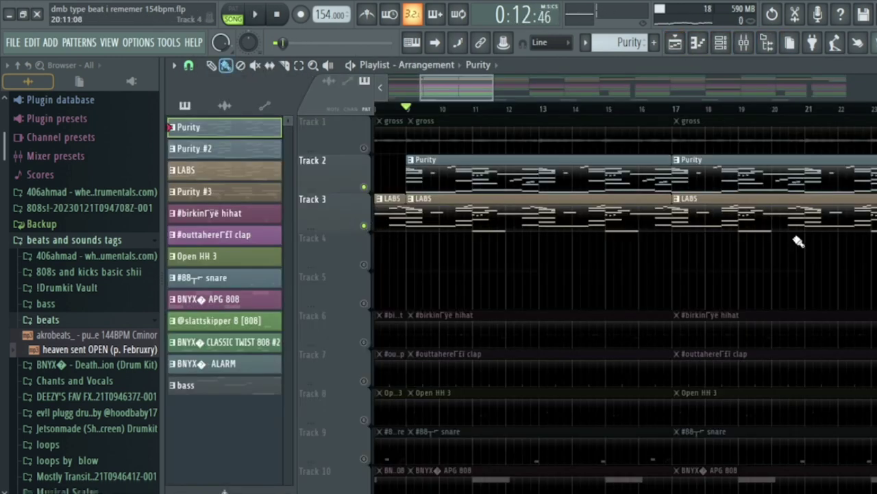
Unmute Tracks 4, 5 and 1 and play the melody layers from bar 25
{"action": "left_click_drag", "start_coordinate": [460, 85], "coordinate": [550, 101]}
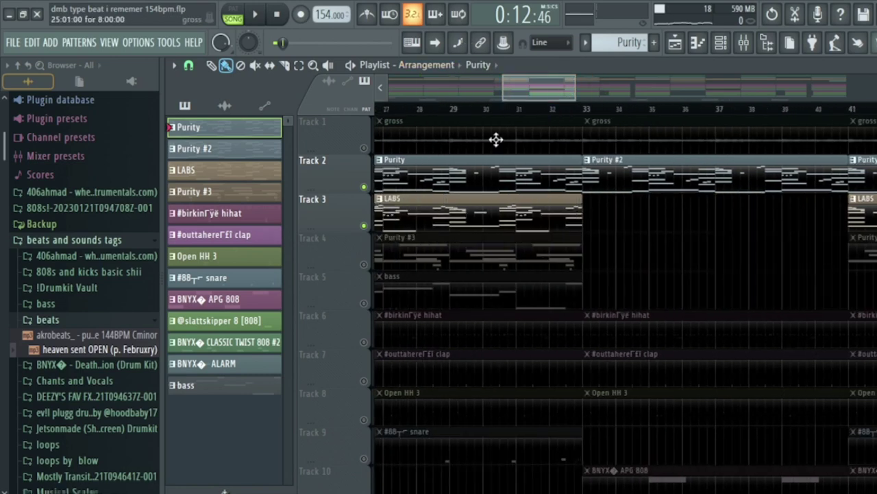
{"action": "scroll", "coordinate": [563, 117], "scroll_direction": "left", "scroll_amount": 3}
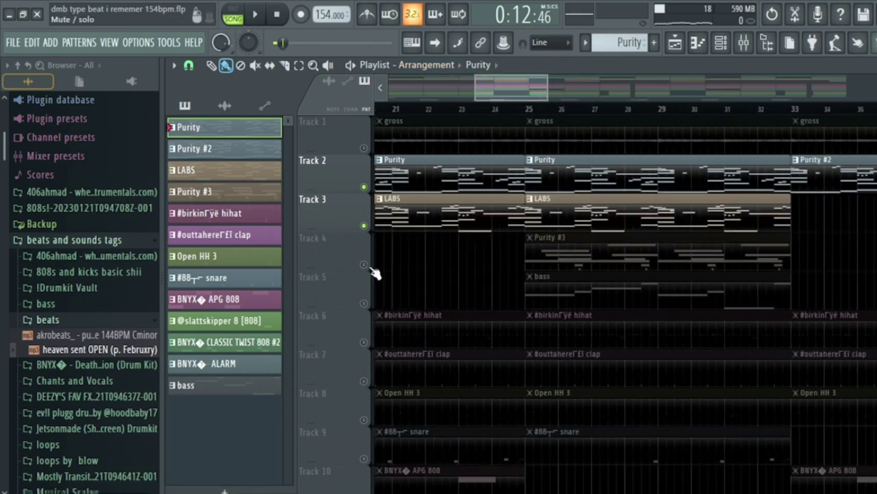
{"action": "left_click_drag", "start_coordinate": [364, 265], "coordinate": [364, 304]}
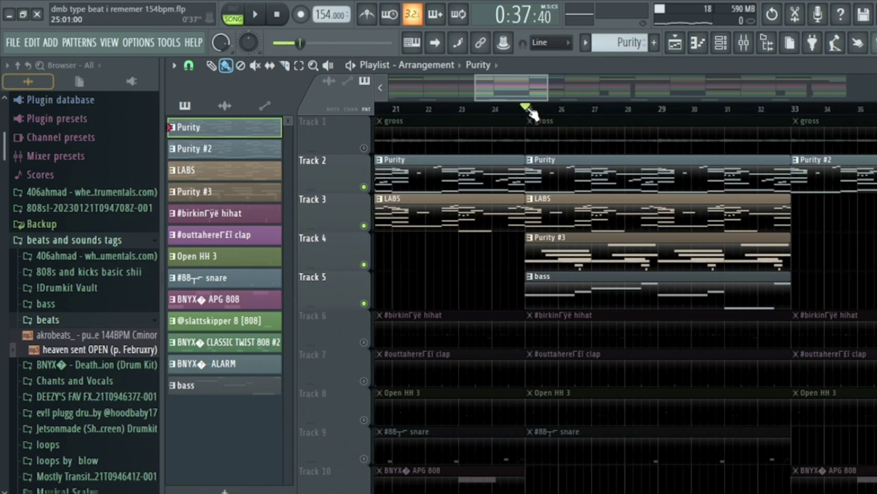
{"action": "key", "text": "space"}
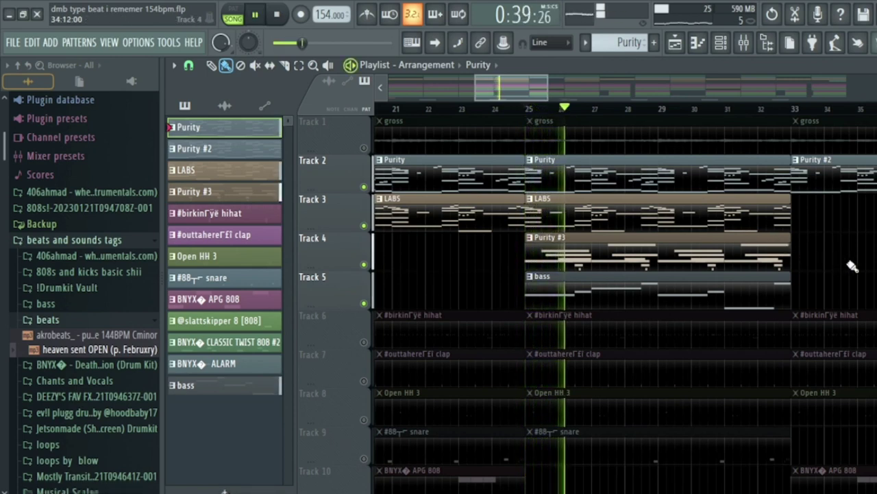
{"action": "left_click", "coordinate": [364, 148]}
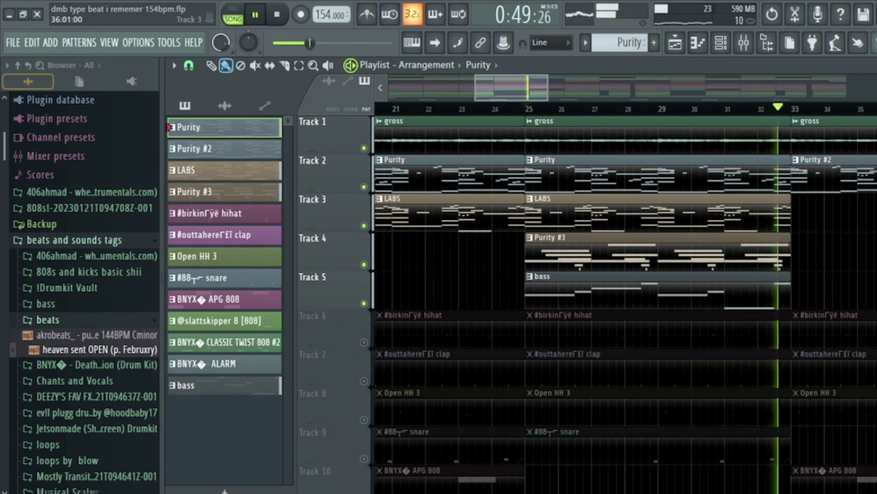
{"action": "key", "text": "space"}
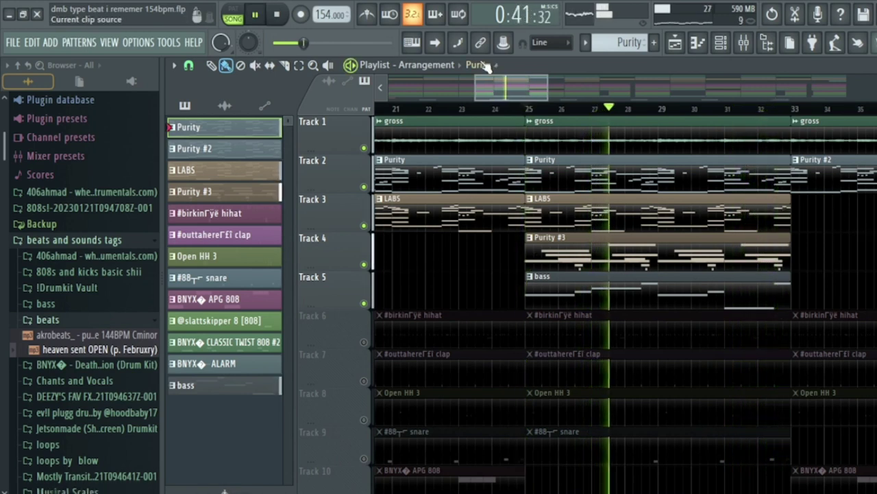
{"action": "key", "text": "space"}
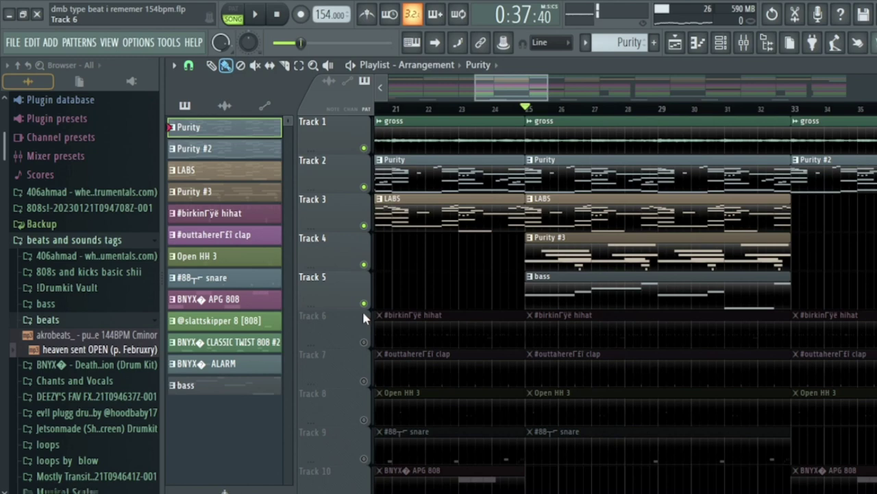
Turn every playlist track back on and return to the beginning of the arrangement
{"action": "left_click", "coordinate": [367, 307]}
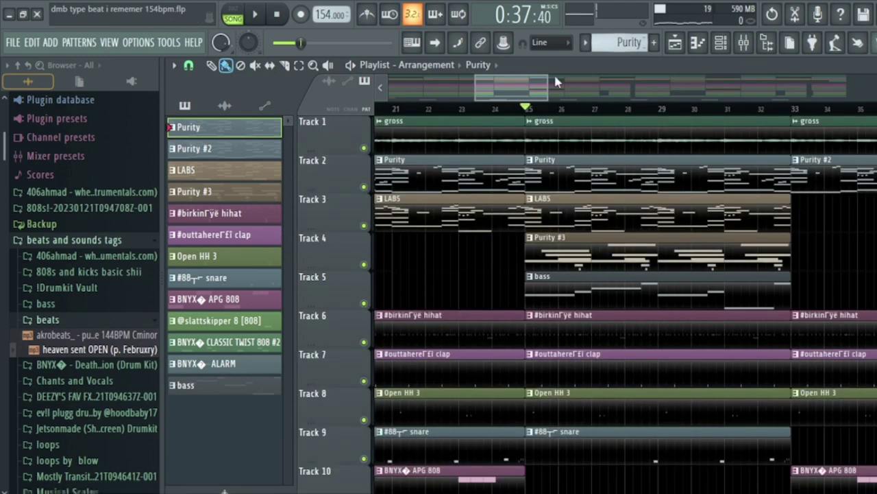
{"action": "left_click_drag", "start_coordinate": [520, 95], "coordinate": [408, 78]}
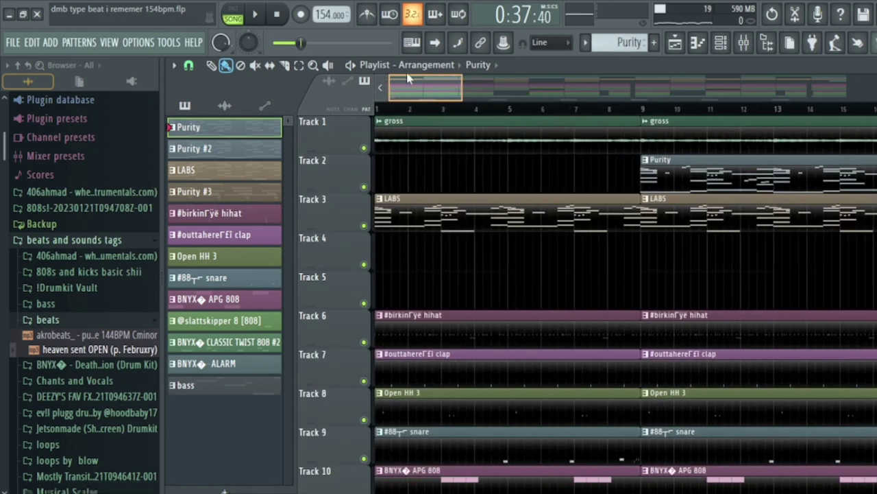
{"action": "scroll", "coordinate": [426, 278], "scroll_direction": "down", "scroll_amount": 3}
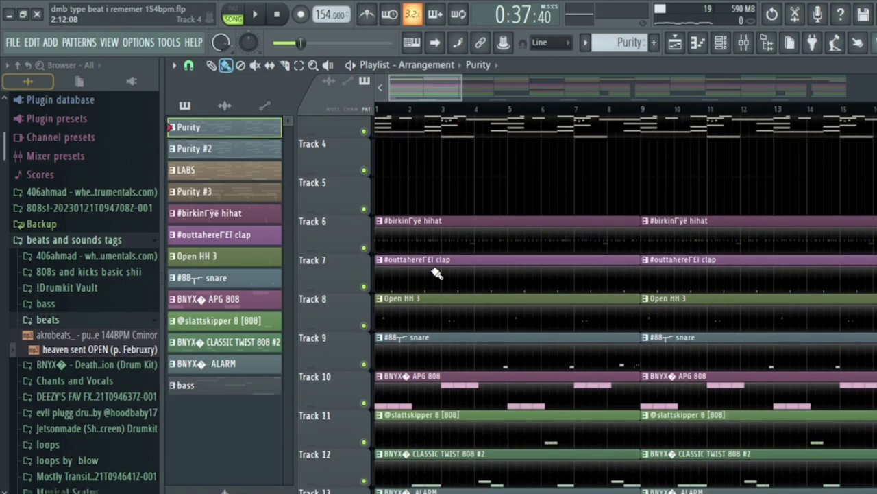
{"action": "scroll", "coordinate": [377, 171], "scroll_direction": "up", "scroll_amount": 3}
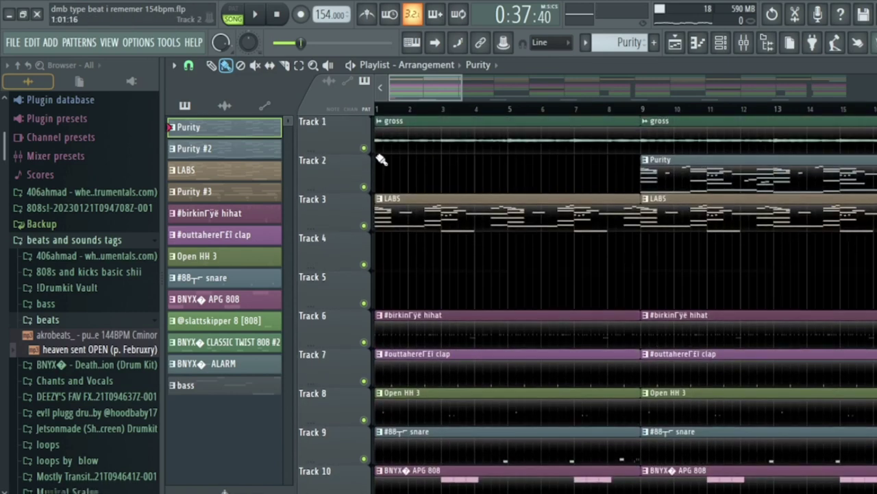
Mute Tracks 1 to 4 and listen to the drum and 808 tracks together from the start
{"action": "left_click", "coordinate": [365, 148]}
{"action": "left_click", "coordinate": [364, 225]}
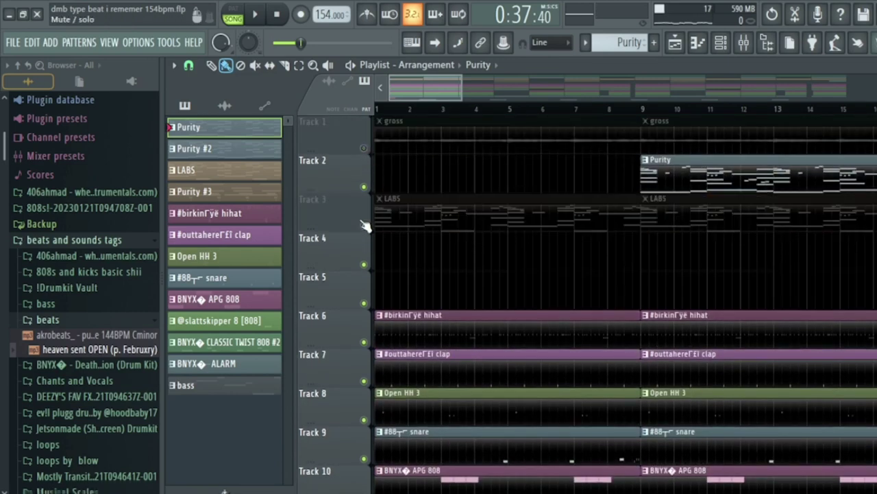
{"action": "left_click", "coordinate": [364, 187]}
{"action": "scroll", "coordinate": [580, 227], "scroll_direction": "down", "scroll_amount": 3}
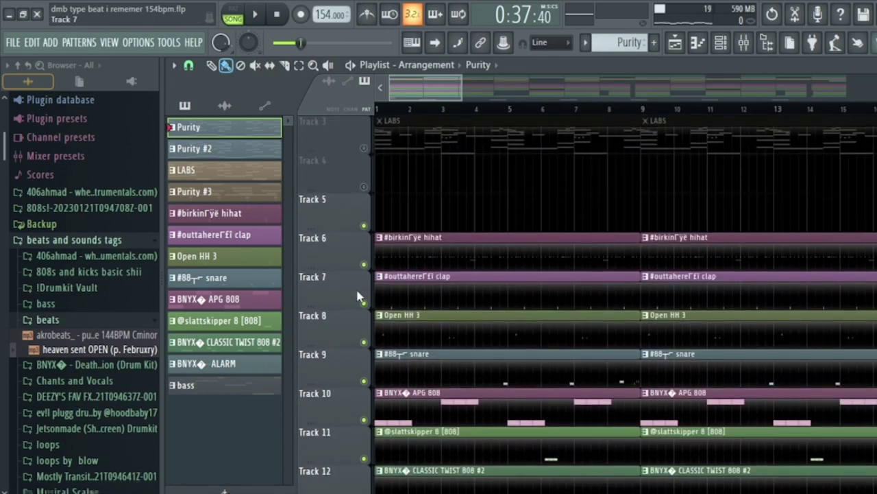
{"action": "scroll", "coordinate": [369, 267], "scroll_direction": "down", "scroll_amount": 2}
{"action": "key", "text": "space"}
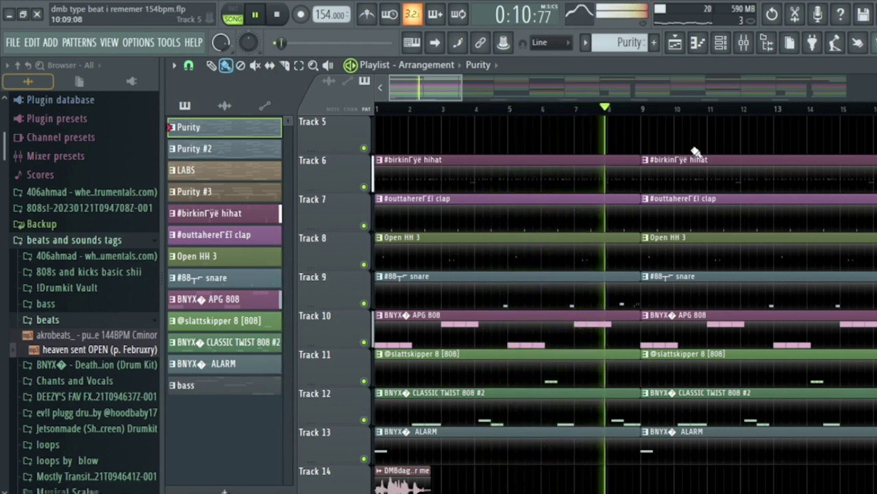
{"action": "key", "text": "space"}
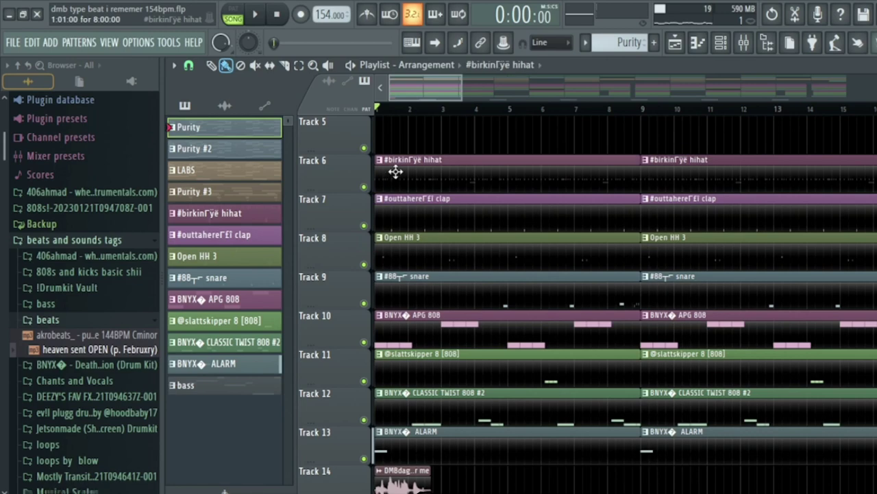
Solo the hihat track, play it, and examine its pattern's notes in the piano roll
{"action": "right_click", "coordinate": [365, 190]}
{"action": "key", "text": "space"}
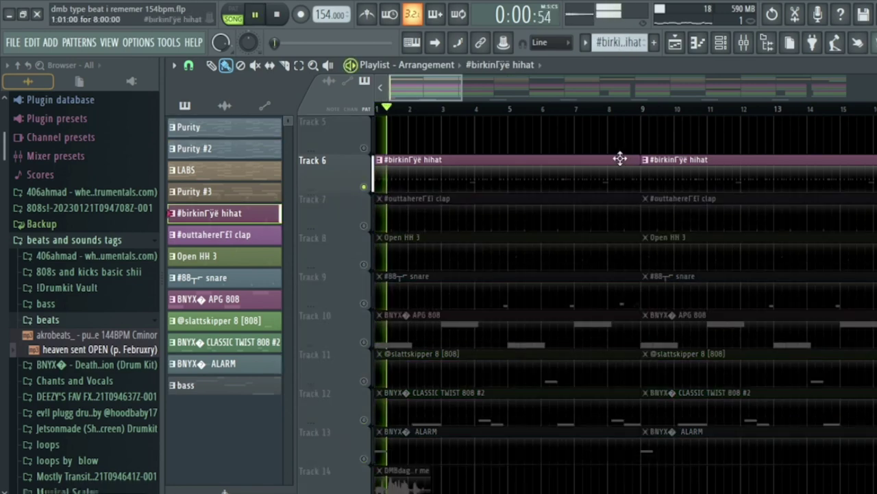
{"action": "left_click", "coordinate": [698, 44]}
{"action": "left_click", "coordinate": [459, 43]}
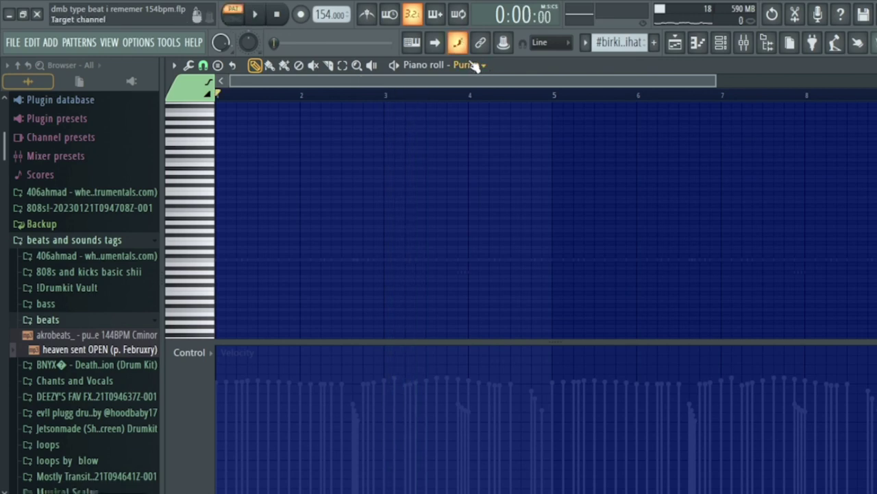
{"action": "key", "text": "space"}
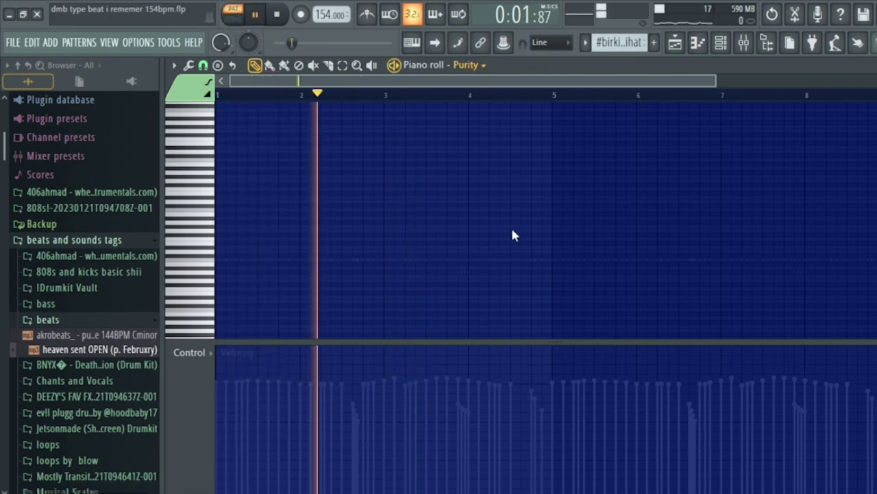
{"action": "key", "text": "Down"}
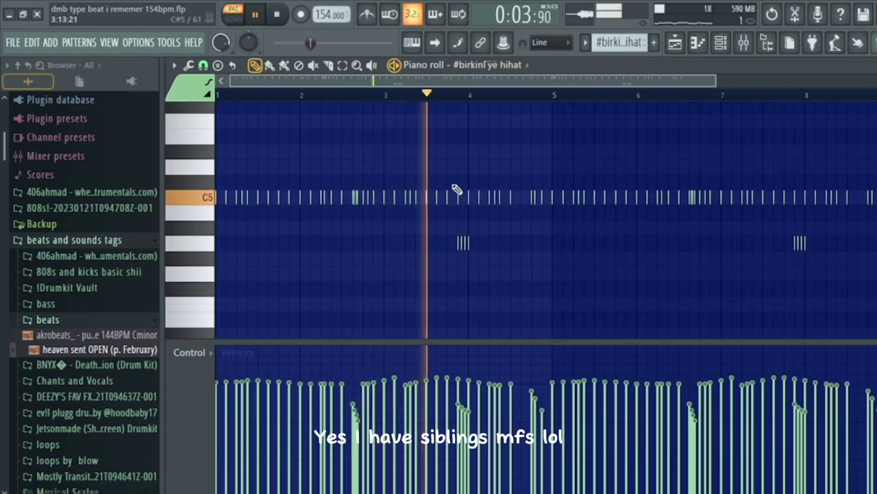
{"action": "left_click", "coordinate": [678, 43]}
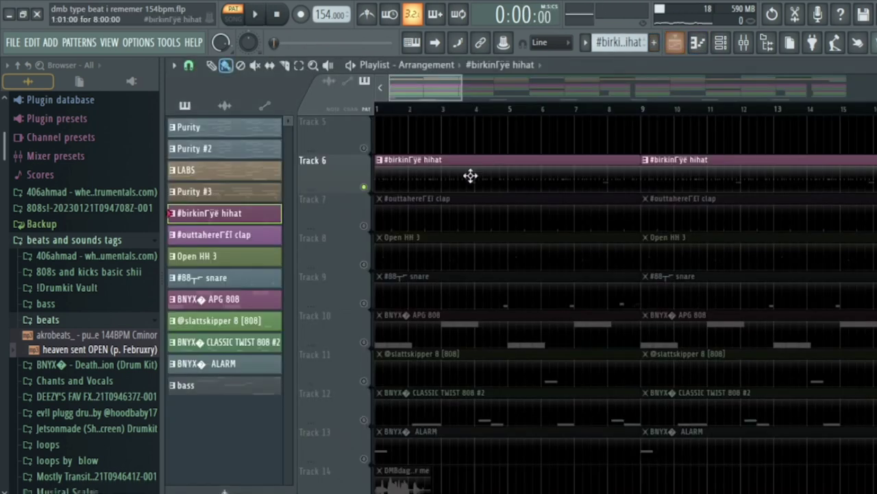
Add the clap, Open HH 3 and snare tracks to the hihat and play the drums from the start
{"action": "left_click", "coordinate": [364, 225]}
{"action": "left_click", "coordinate": [364, 186]}
{"action": "left_click", "coordinate": [364, 187]}
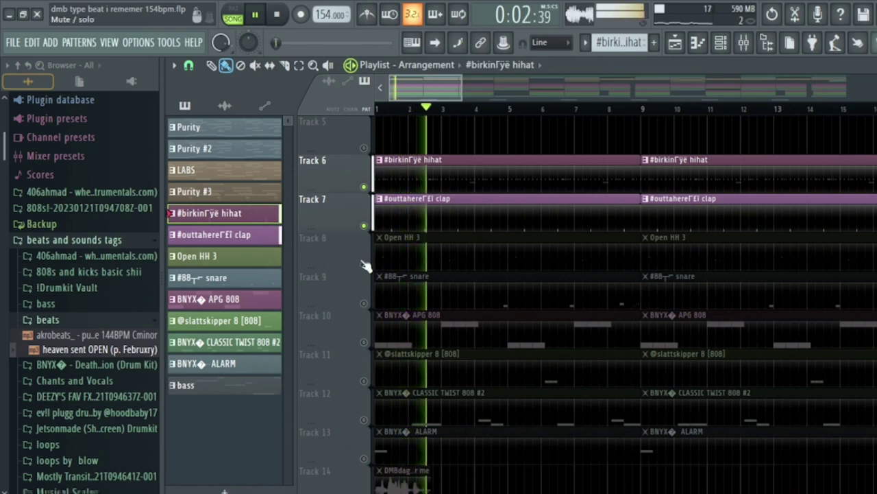
{"action": "left_click", "coordinate": [364, 265]}
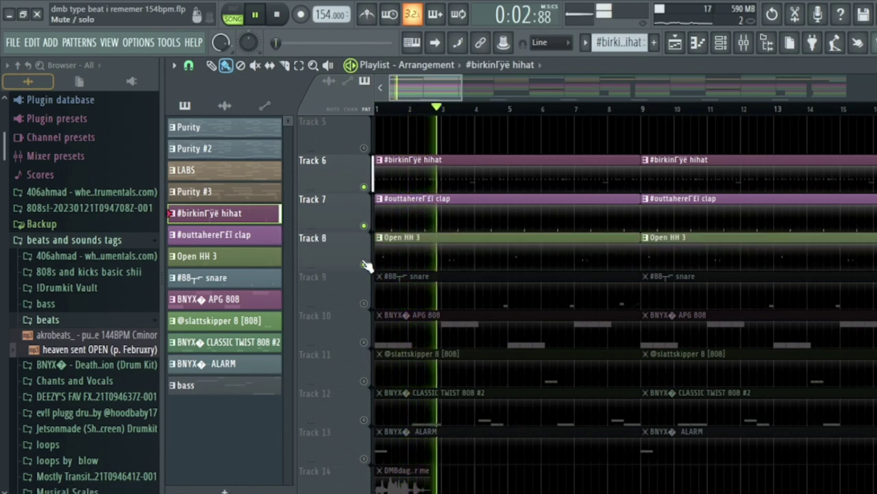
{"action": "left_click", "coordinate": [365, 304]}
{"action": "key", "text": "space"}
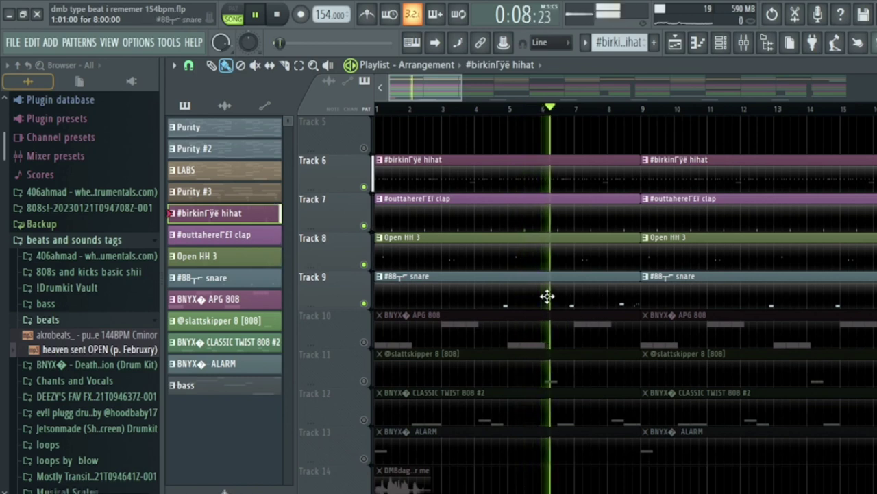
Turn on the APG 808, slattskipper 8 and CLASSIC TWIST 808 #2 tracks alongside the drums
{"action": "left_click", "coordinate": [364, 342]}
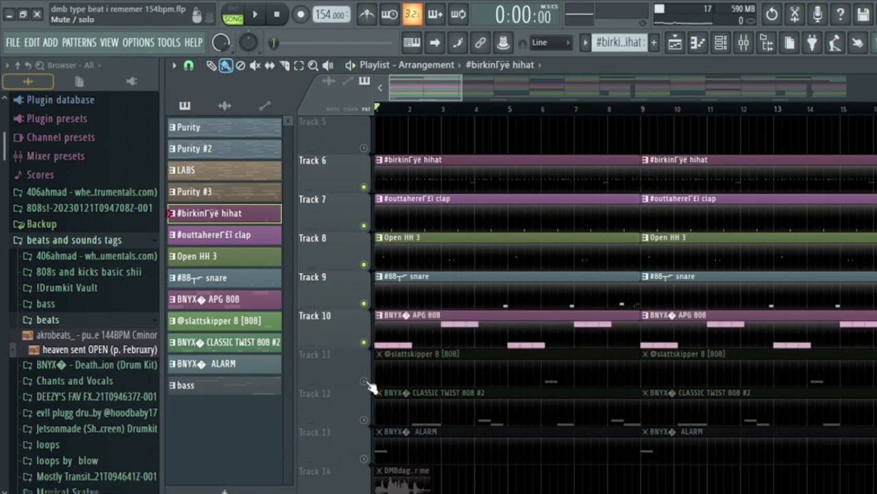
{"action": "left_click", "coordinate": [365, 381]}
{"action": "left_click", "coordinate": [365, 420]}
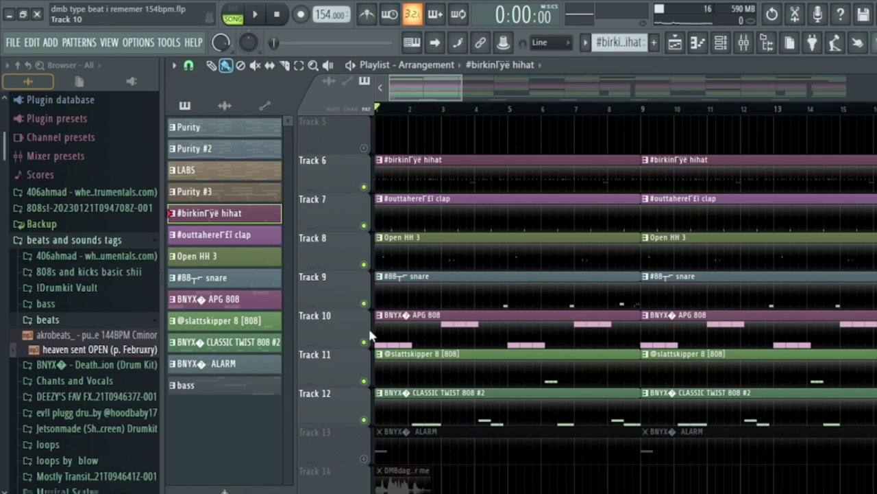
Mute the snare, clap, hihat and Open HH 3 tracks and play the three 808 tracks alone from the start
{"action": "left_click", "coordinate": [365, 303]}
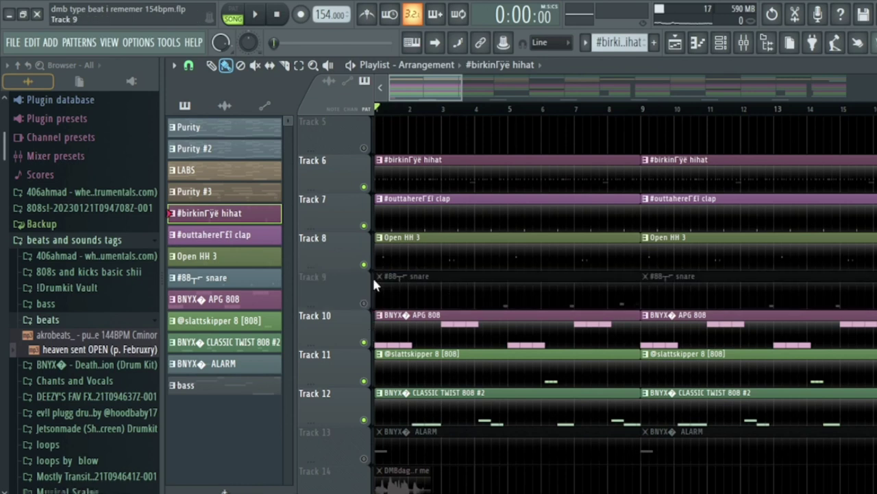
{"action": "left_click", "coordinate": [364, 225]}
{"action": "left_click", "coordinate": [364, 187]}
{"action": "scroll", "coordinate": [489, 349], "scroll_direction": "down", "scroll_amount": 4}
{"action": "key", "text": "space"}
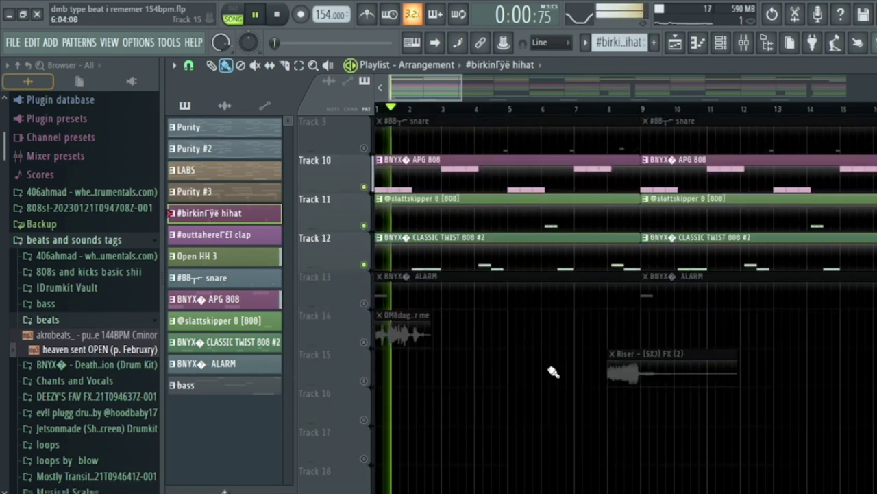
{"action": "scroll", "coordinate": [520, 357], "scroll_direction": "up", "scroll_amount": 2}
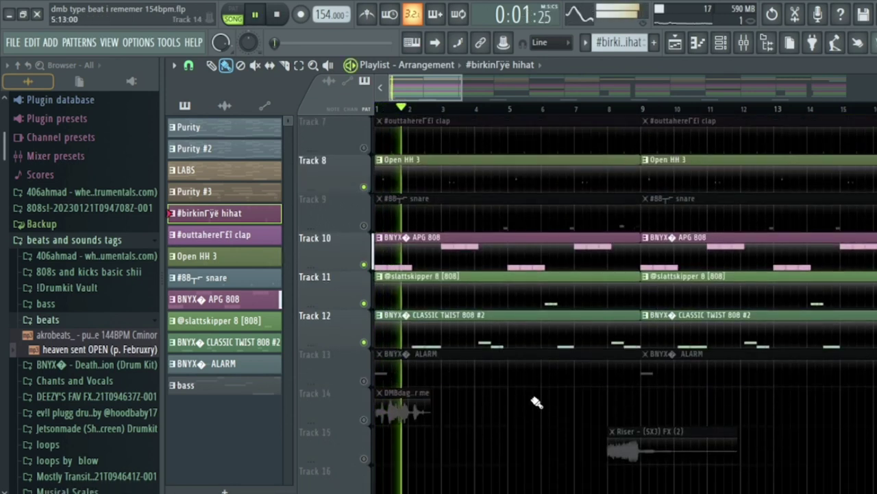
{"action": "left_click", "coordinate": [364, 186]}
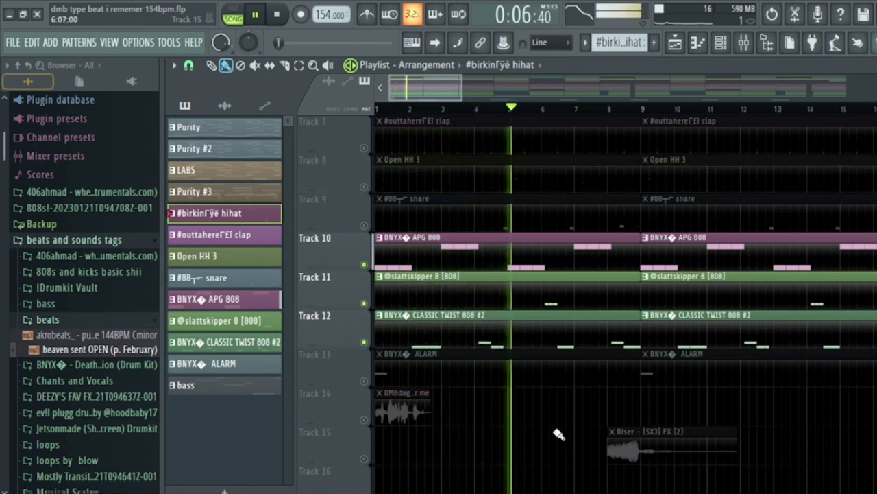
Turn the drum and ALARM tracks on with the 808s, and play them together from the start and from bar 9
{"action": "scroll", "coordinate": [558, 433], "scroll_direction": "up", "scroll_amount": 2}
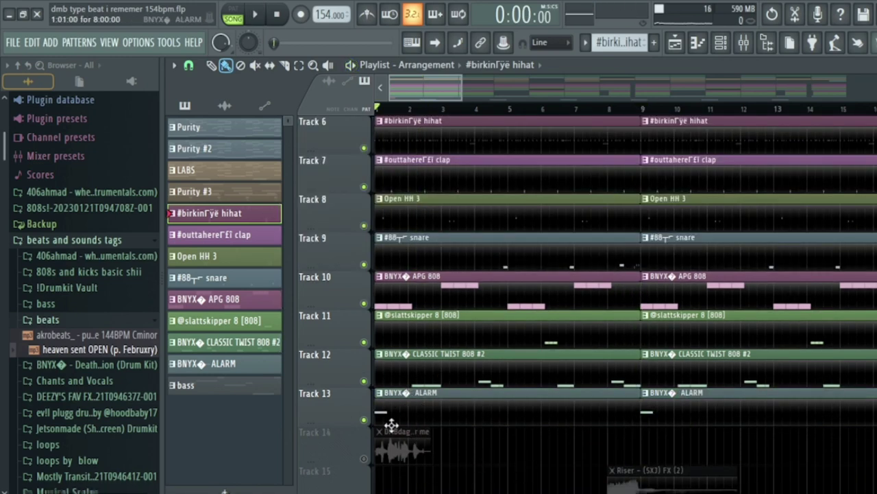
{"action": "scroll", "coordinate": [391, 425], "scroll_direction": "up", "scroll_amount": 3}
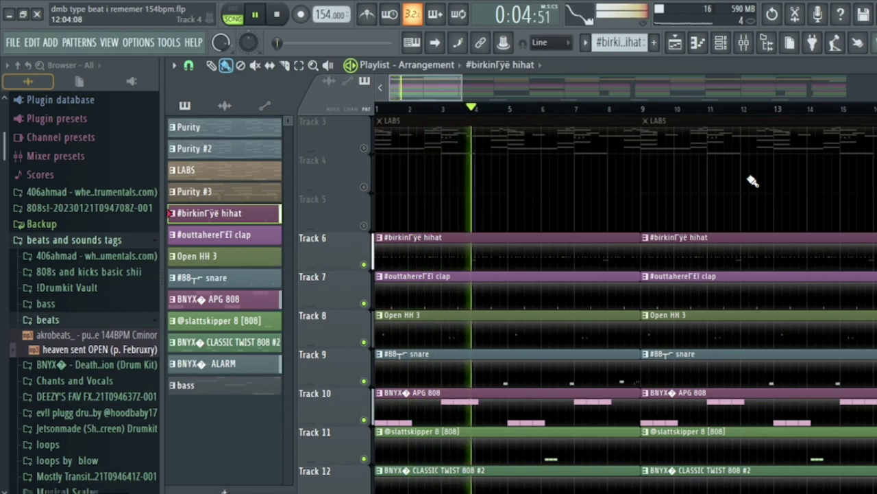
{"action": "scroll", "coordinate": [753, 180], "scroll_direction": "down", "scroll_amount": 4}
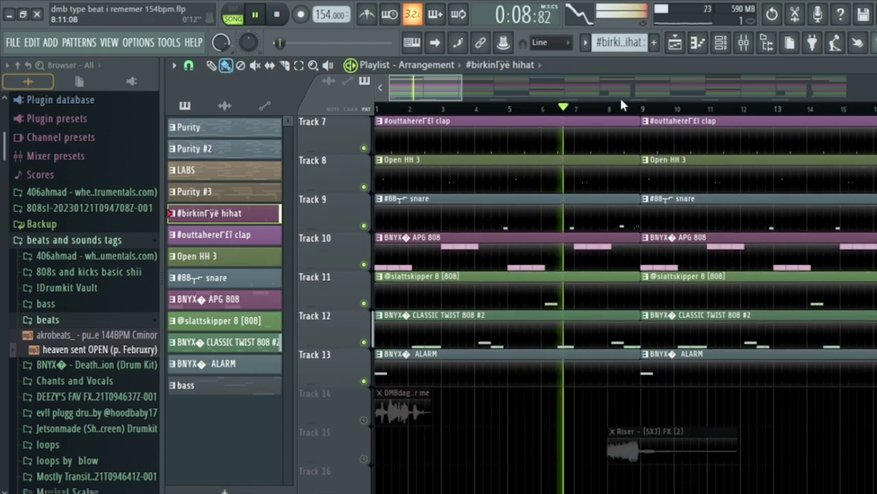
{"action": "left_click", "coordinate": [643, 109]}
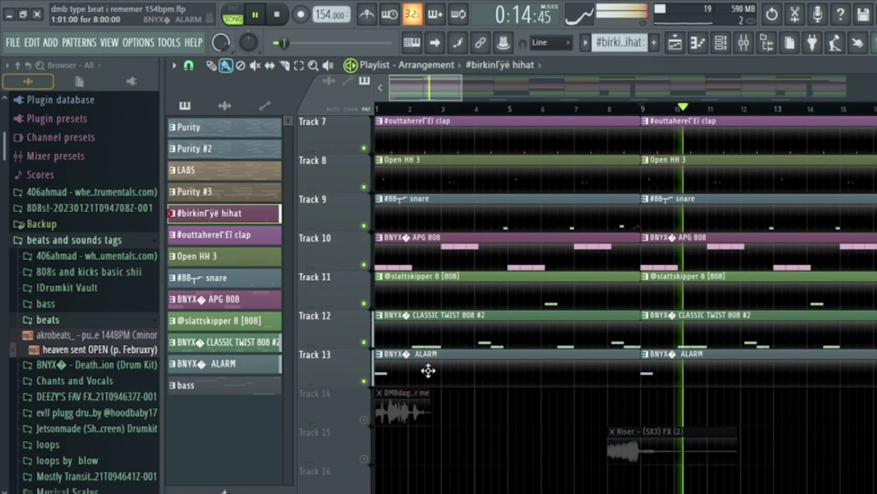
{"action": "key", "text": "space"}
Turn on all tracks, including the vocal tag on Track 14 and the riser on Track 15, and play from bar 9
{"action": "left_click", "coordinate": [364, 419]}
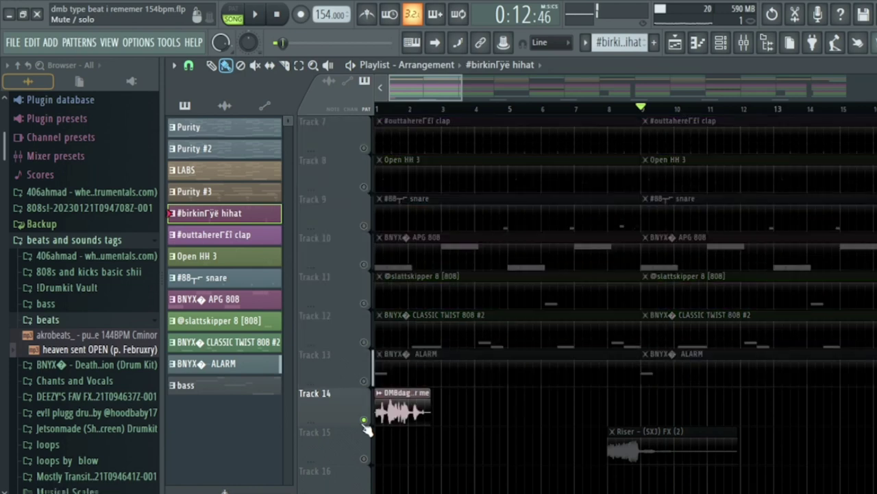
{"action": "left_click", "coordinate": [364, 458]}
{"action": "key", "text": "space"}
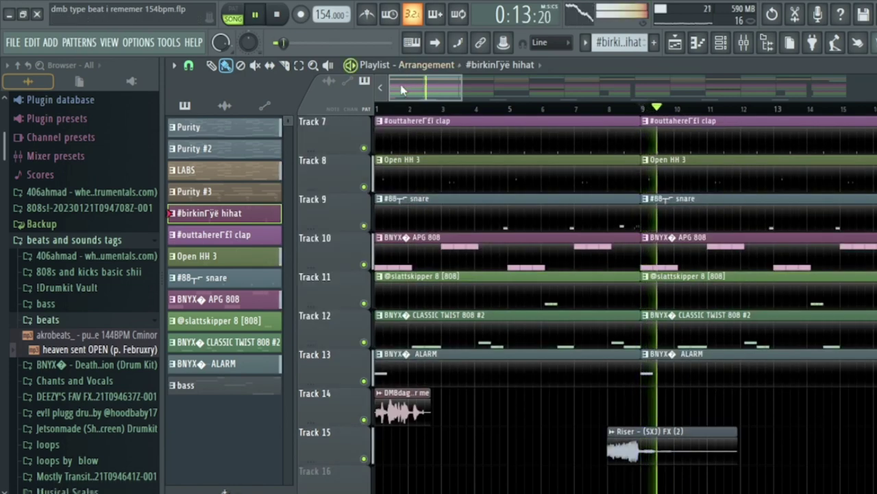
{"action": "scroll", "coordinate": [740, 160], "scroll_direction": "up", "scroll_amount": 4}
{"action": "scroll", "coordinate": [740, 161], "scroll_direction": "up", "scroll_amount": 2}
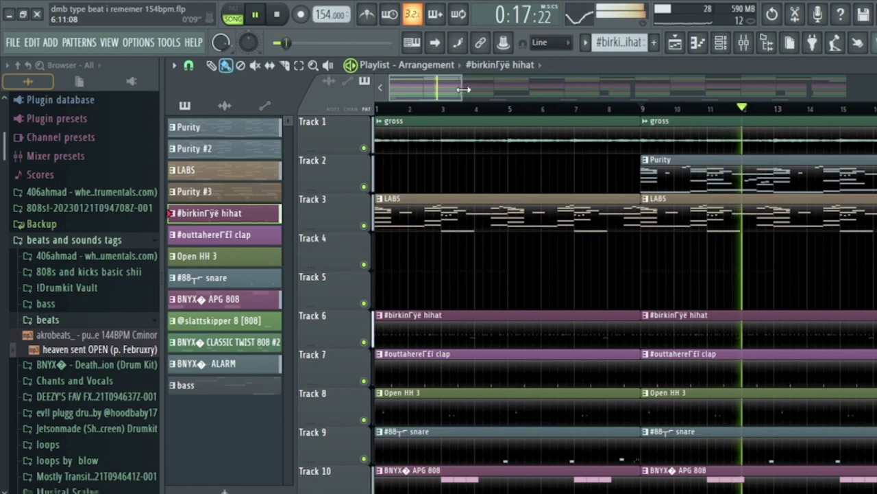
Stop playback, return to the start, and examine how the patterns are laid out across the first 40 bars
{"action": "left_click_drag", "start_coordinate": [458, 90], "coordinate": [586, 89]}
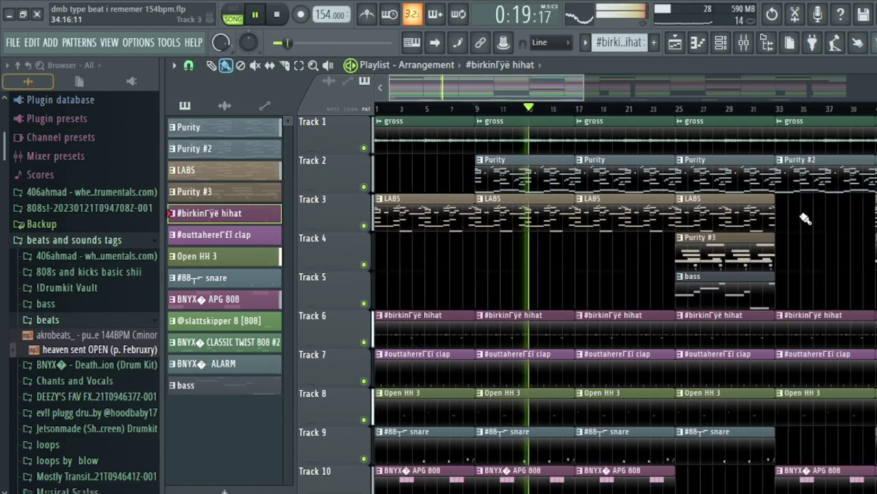
{"action": "key", "text": "space"}
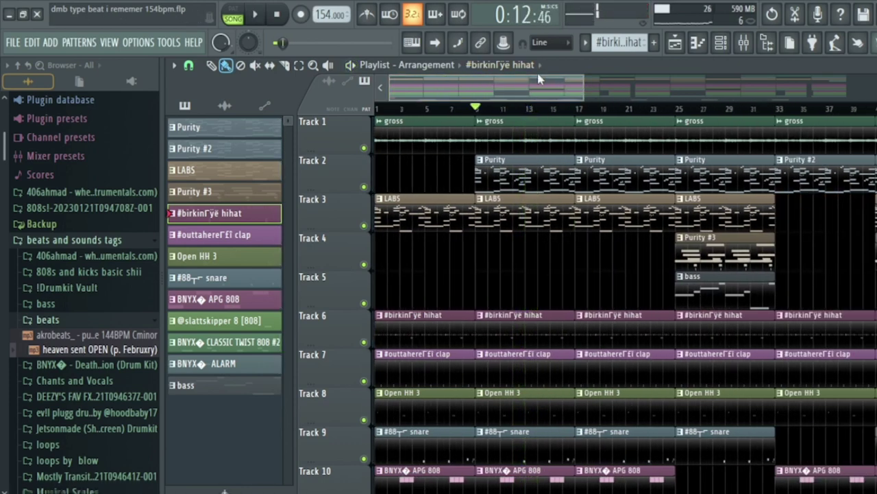
{"action": "key", "text": "Home"}
{"action": "scroll", "coordinate": [606, 225], "scroll_direction": "down", "scroll_amount": 1}
{"action": "scroll", "coordinate": [770, 408], "scroll_direction": "down", "scroll_amount": 4}
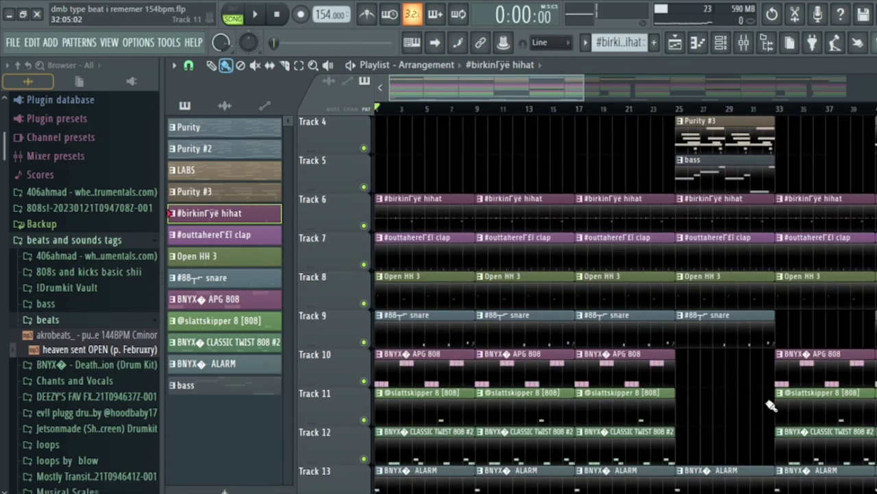
{"action": "scroll", "coordinate": [768, 368], "scroll_direction": "up", "scroll_amount": 5}
{"action": "scroll", "coordinate": [645, 326], "scroll_direction": "down", "scroll_amount": 8}
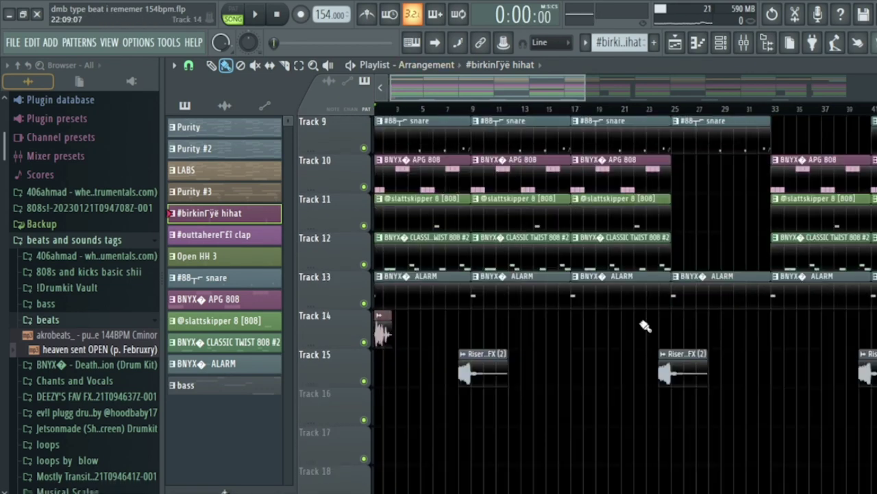